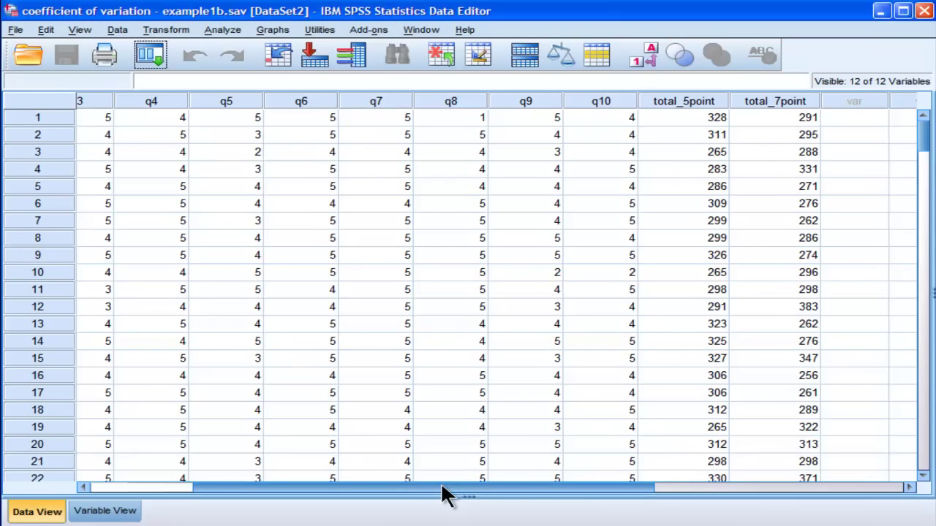
# - Select the first case's answers from q1 onward in the data grid
pyautogui.moveTo(443, 493); pyautogui.dragTo(324, 500)
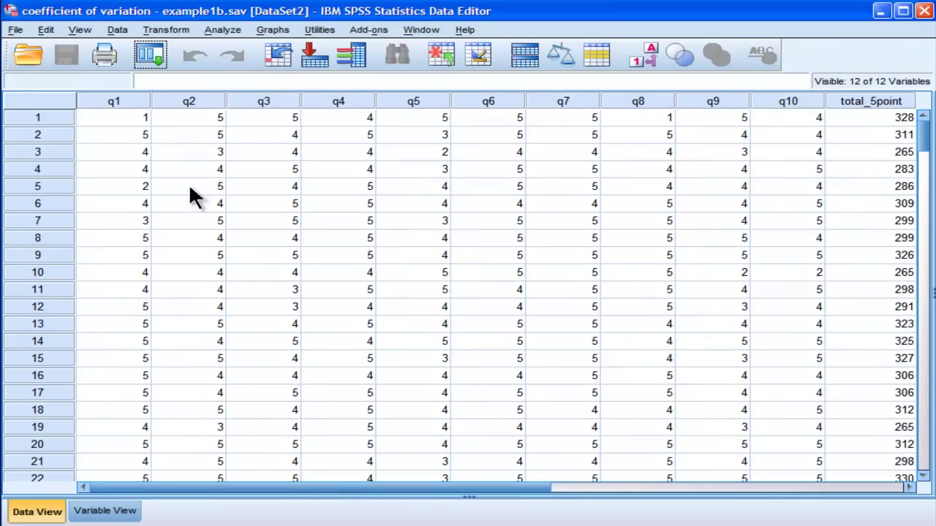
pyautogui.click(121, 120)
pyautogui.moveTo(120, 119); pyautogui.dragTo(762, 104)
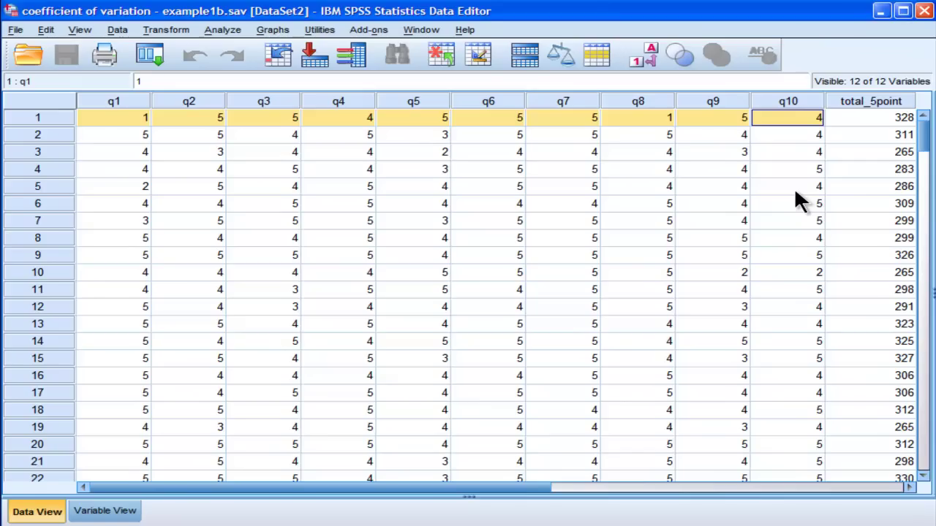
# - Scroll right to inspect the total_5point and total_7point columns
pyautogui.click(909, 487)
pyautogui.click(909, 487)
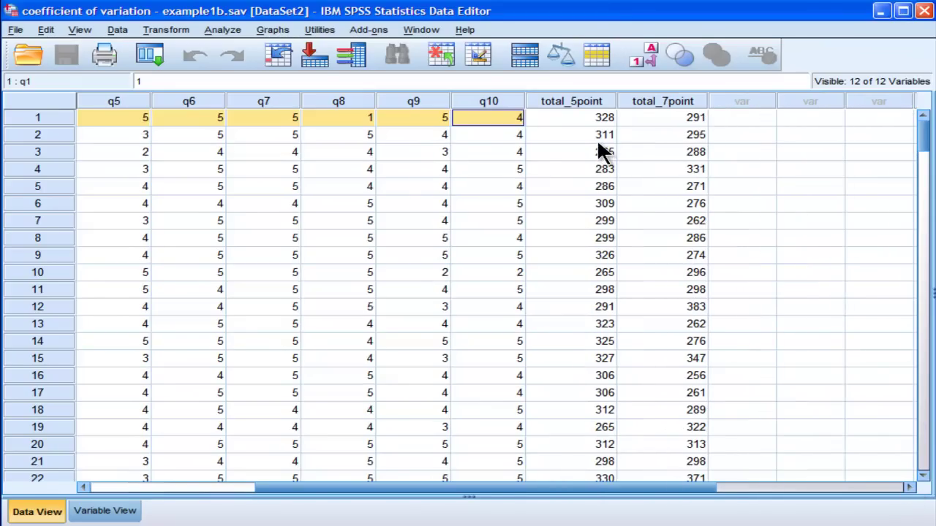
pyautogui.click(581, 101)
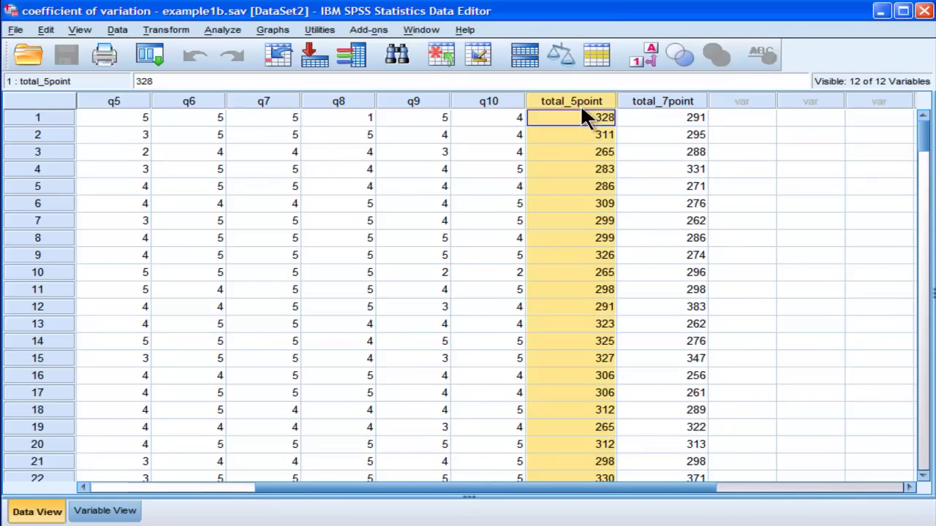
pyautogui.click(581, 114)
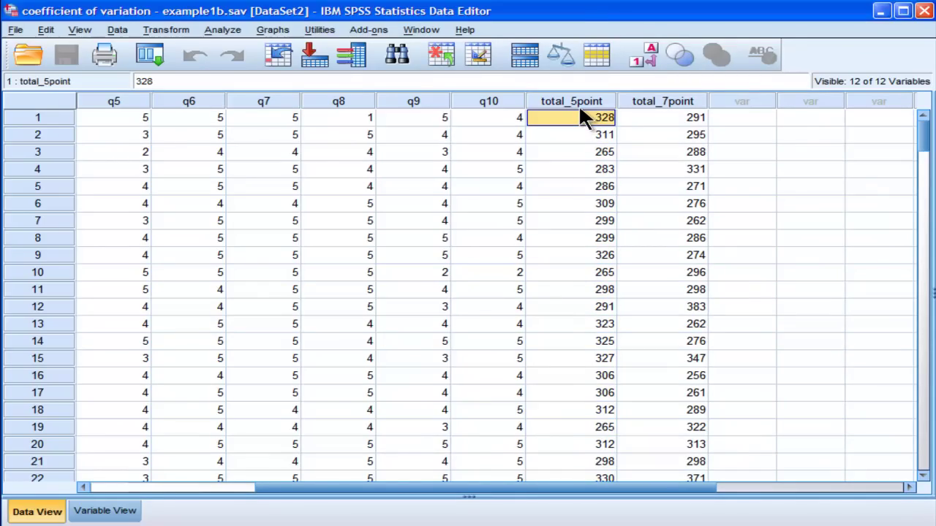
pyautogui.click(577, 99)
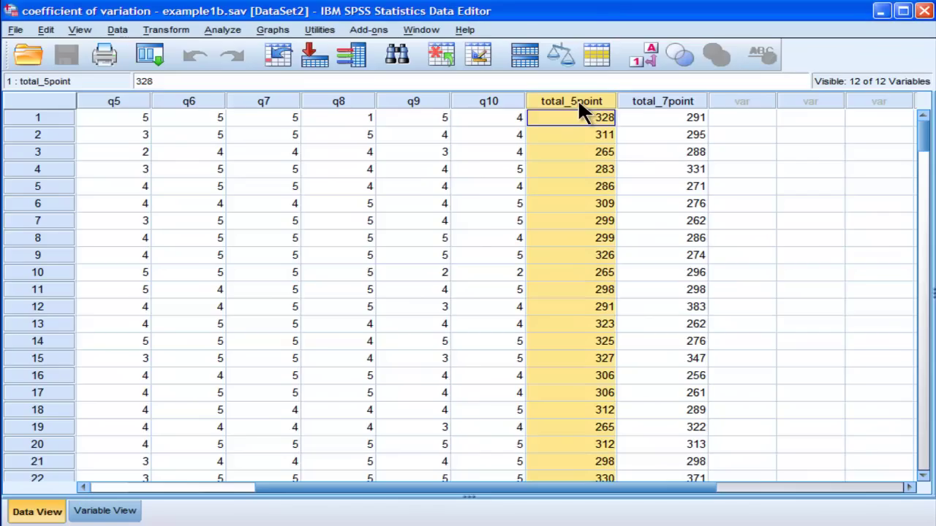
pyautogui.click(658, 102)
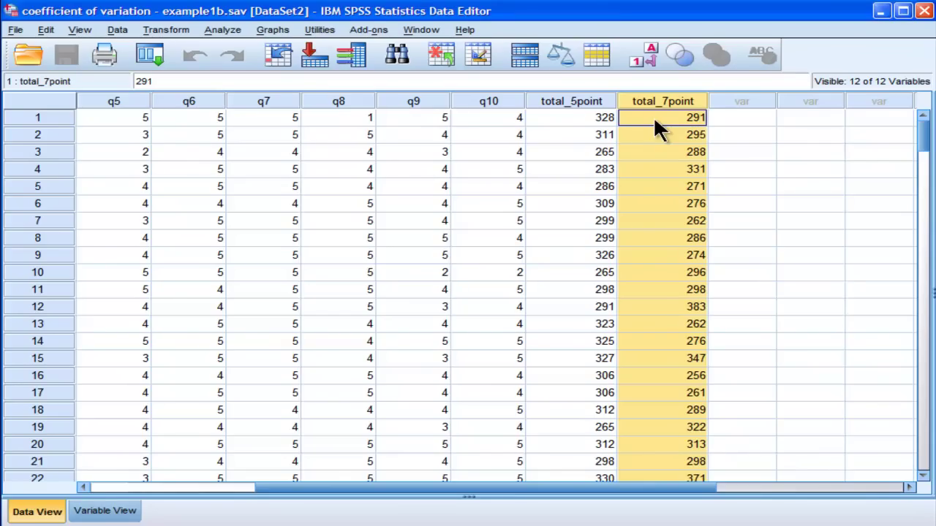
pyautogui.click(554, 122)
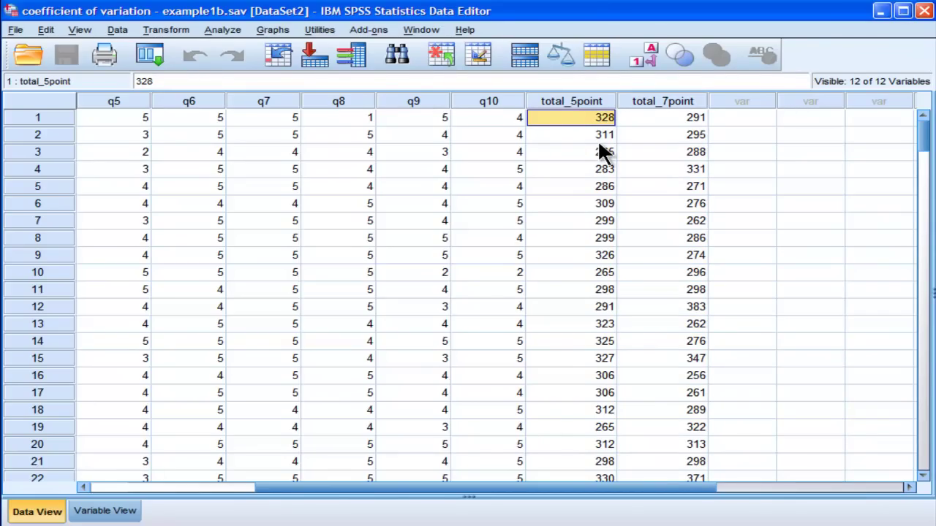
pyautogui.moveTo(538, 487); pyautogui.dragTo(351, 497)
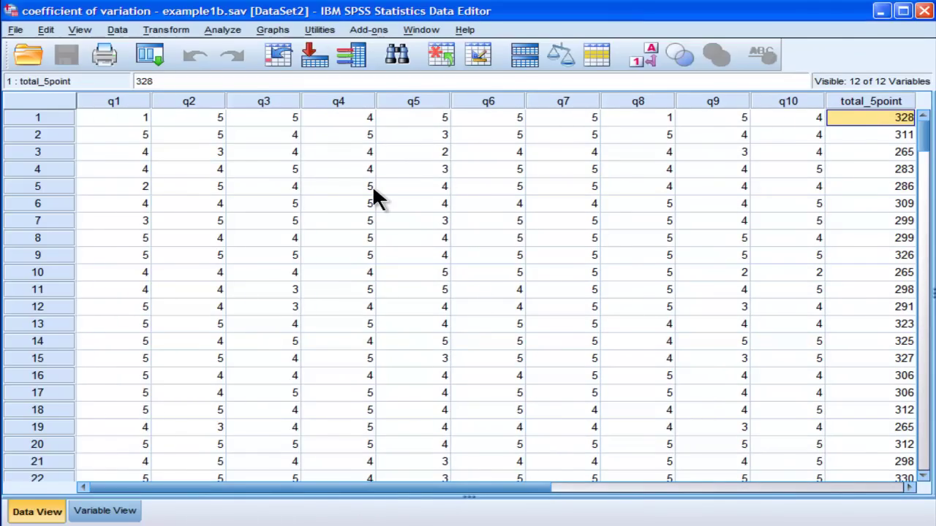
# - Start a Compute Variable with target cov and list the Statistical function group
pyautogui.click(177, 32)
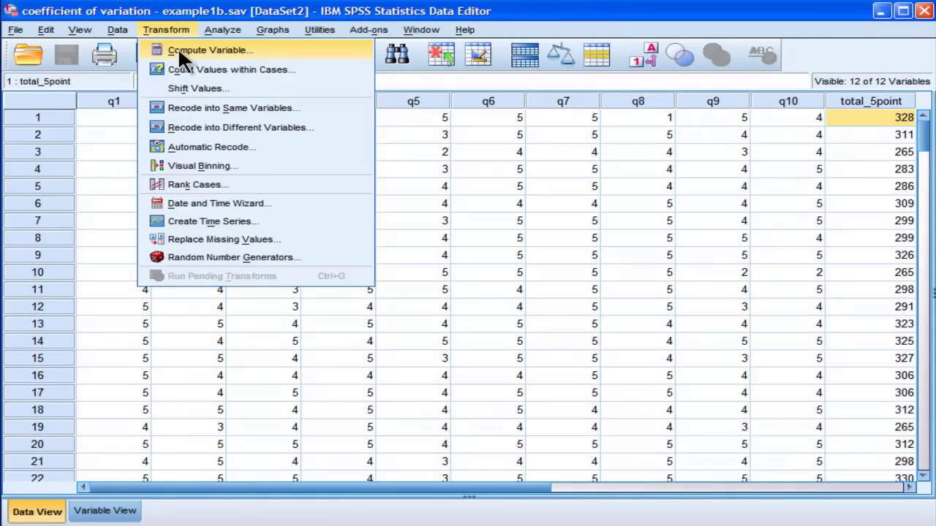
pyautogui.click(179, 51)
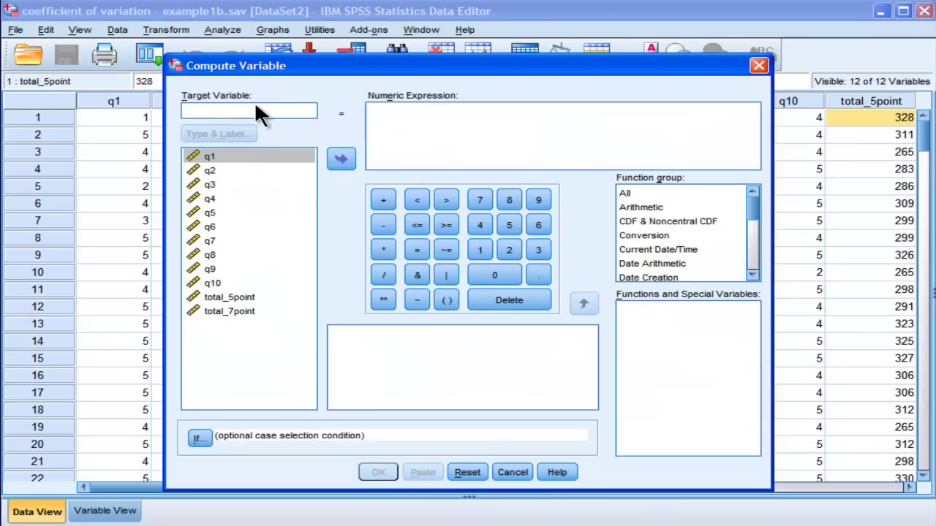
pyautogui.write('cov')
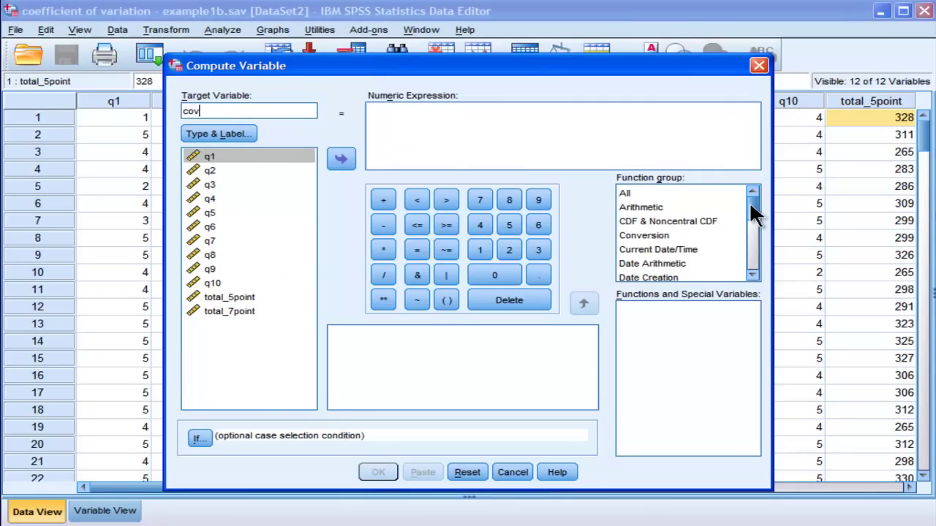
pyautogui.moveTo(753, 198); pyautogui.dragTo(733, 253)
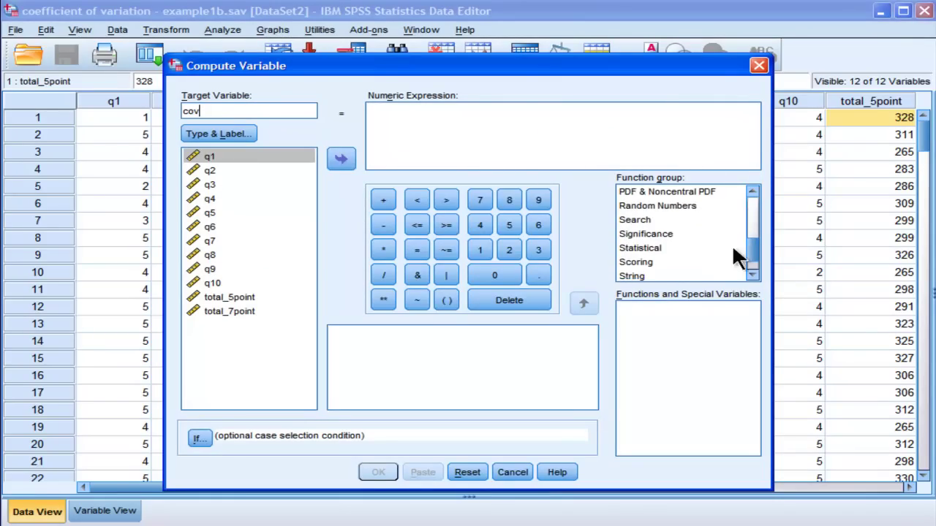
pyautogui.click(657, 249)
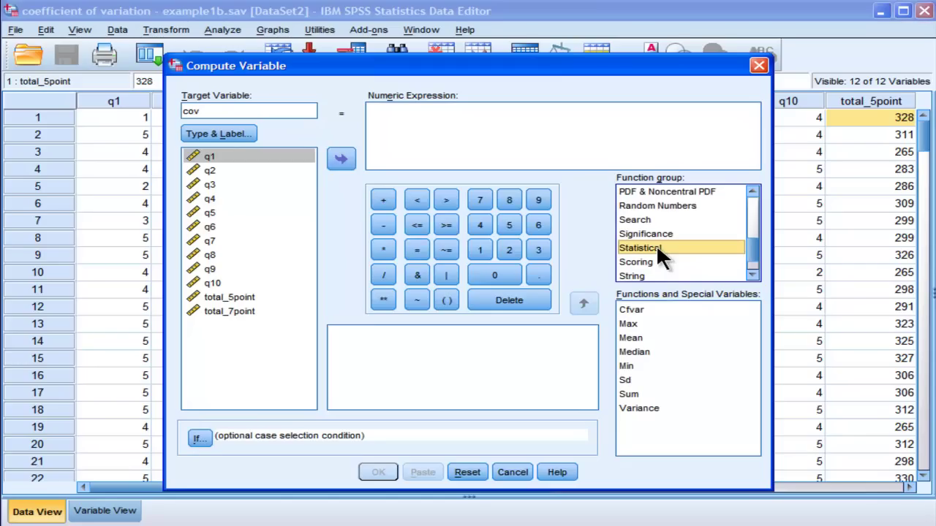
# - Insert CFVAR into the expression and fill in q1 through q5 as arguments
pyautogui.doubleClick(633, 308)
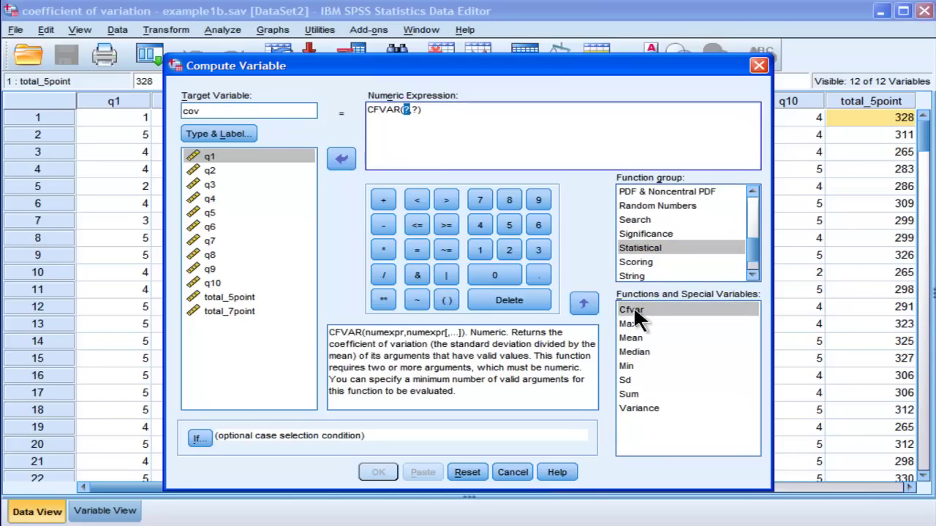
pyautogui.click(406, 115)
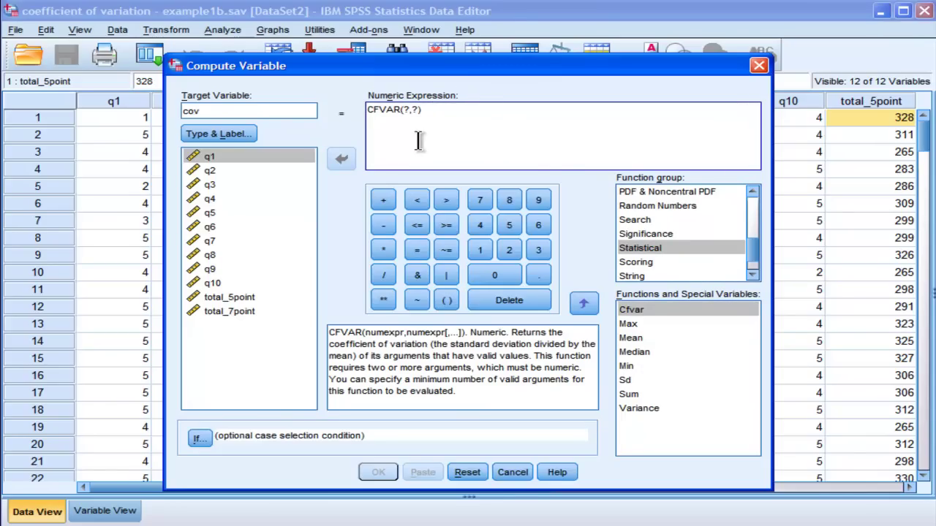
pyautogui.doubleClick(208, 156)
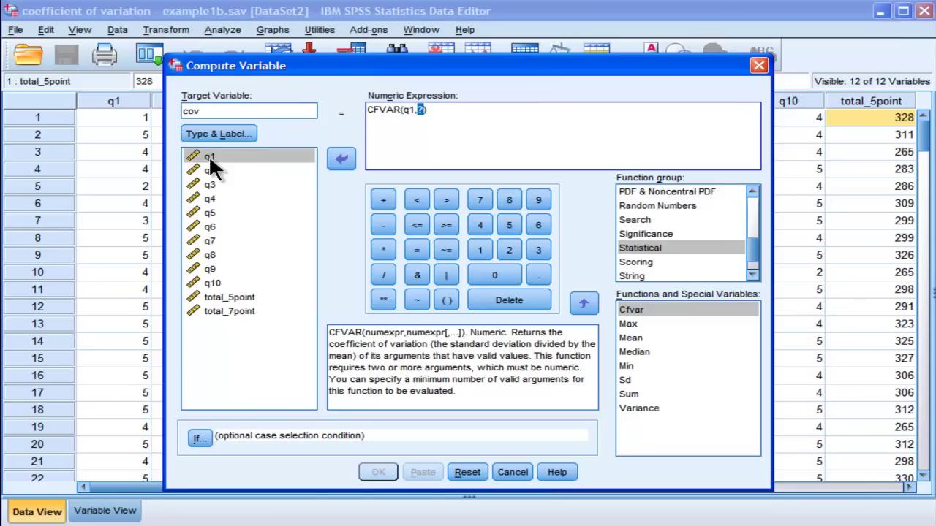
pyautogui.doubleClick(202, 171)
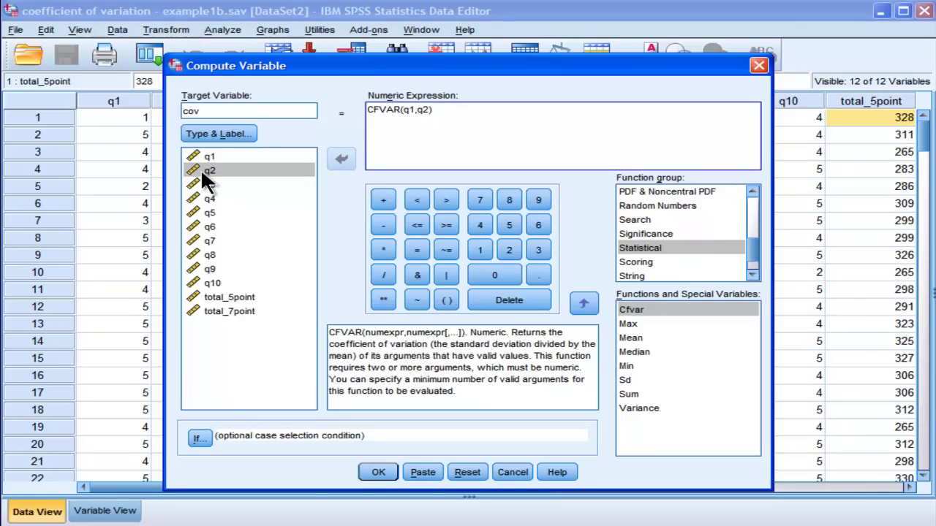
pyautogui.doubleClick(207, 185)
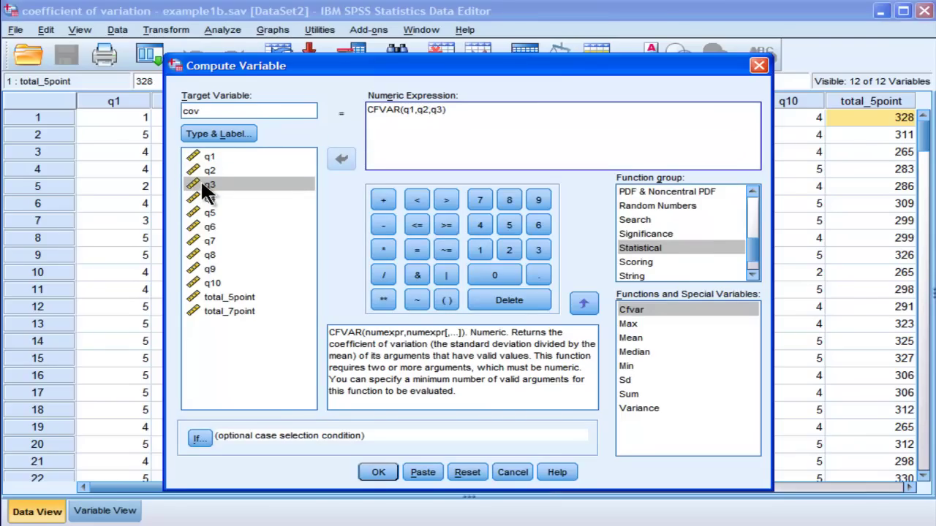
pyautogui.write(',')
pyautogui.doubleClick(203, 198)
pyautogui.write(',q4,')
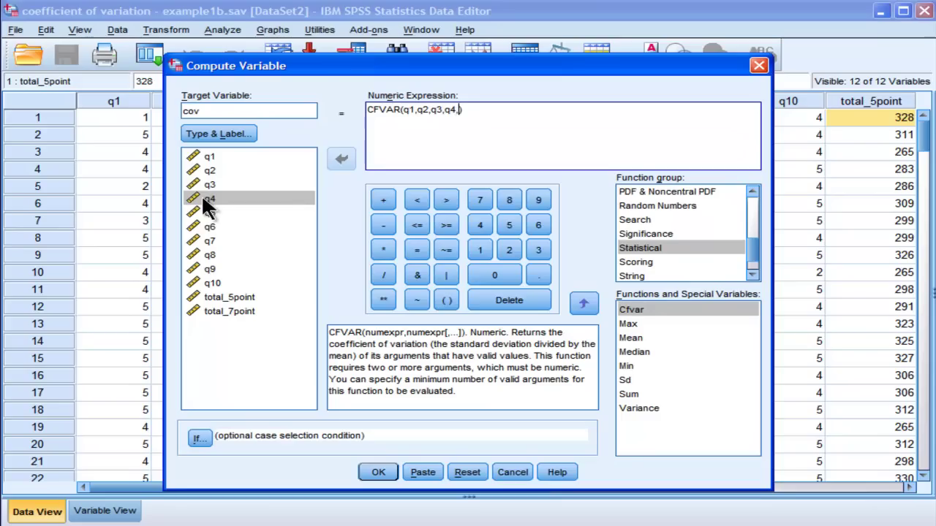
pyautogui.doubleClick(202, 213)
pyautogui.write(',')
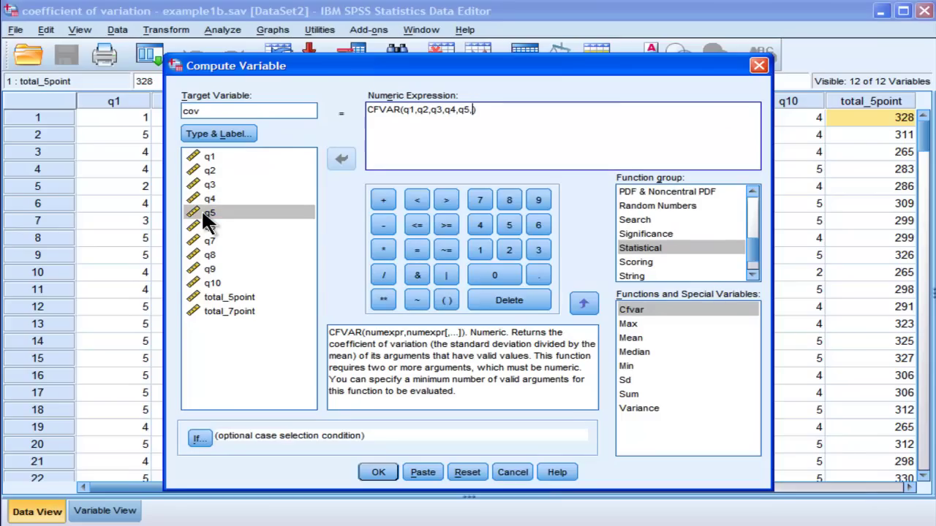
# - Add q6 through q10 to CFVAR and run the cov computation
pyautogui.doubleClick(203, 223)
pyautogui.write(',')
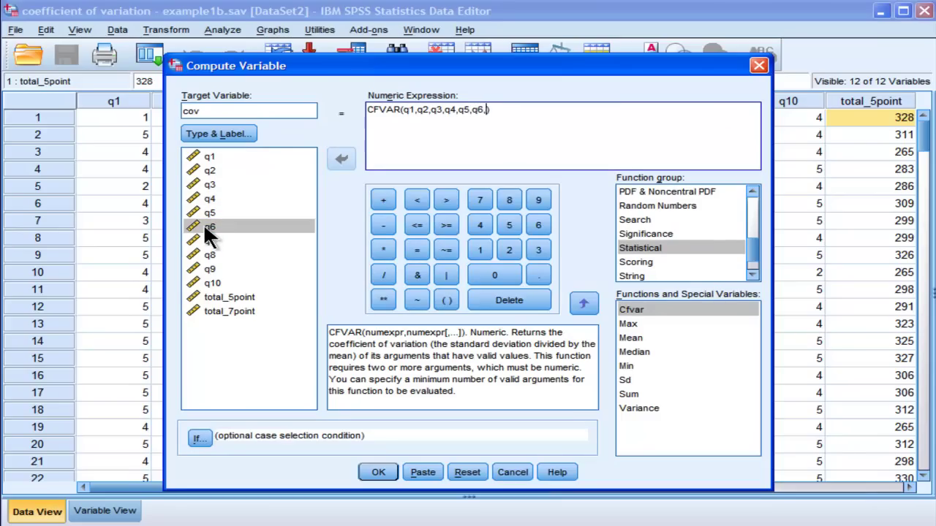
pyautogui.doubleClick(204, 236)
pyautogui.write(',')
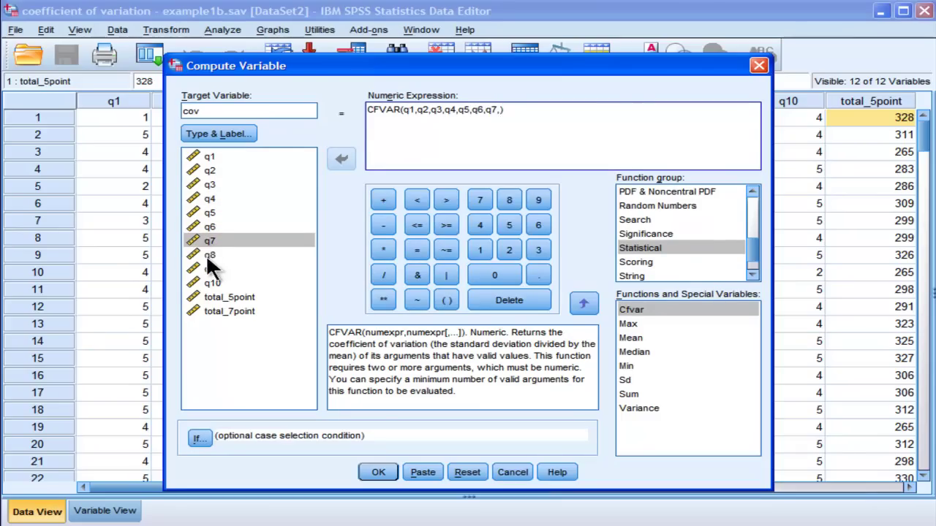
pyautogui.doubleClick(206, 255)
pyautogui.write(',')
pyautogui.click(208, 269)
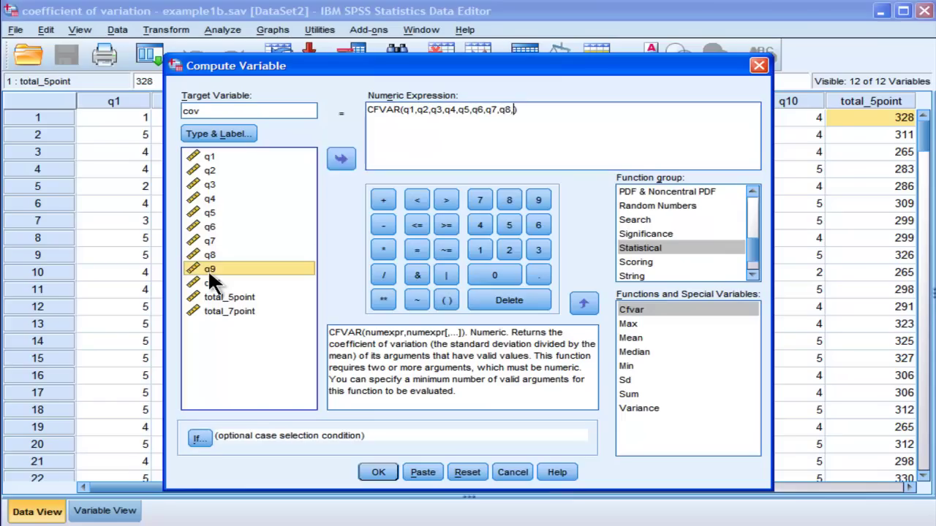
pyautogui.doubleClick(208, 269)
pyautogui.write(',')
pyautogui.doubleClick(208, 281)
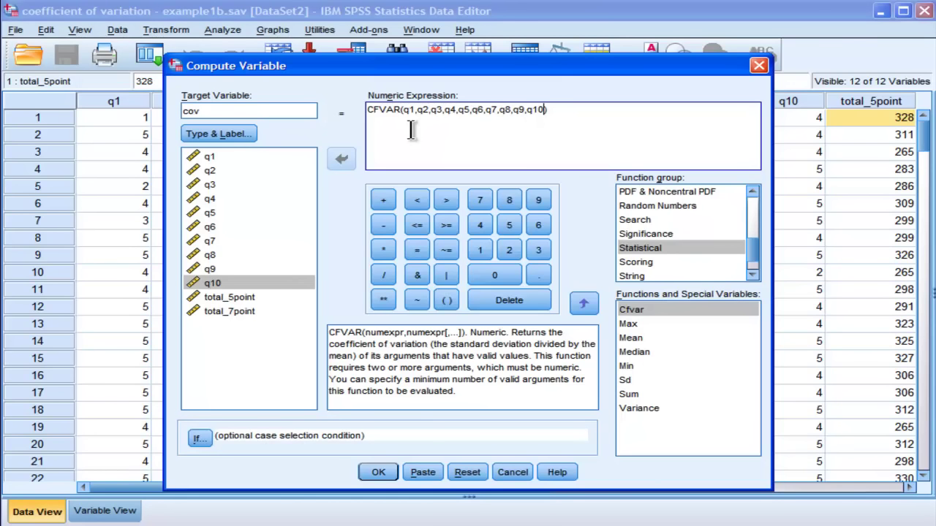
pyautogui.click(378, 473)
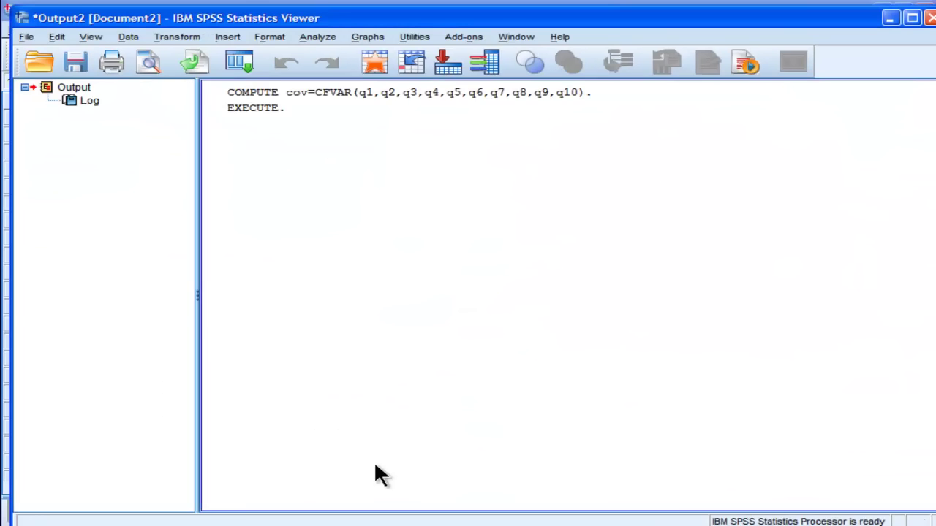
# - Check the new cov values in the Data Editor, e.g. .41 for case 1 and .16
pyautogui.hotkey('alt', 'Tab')
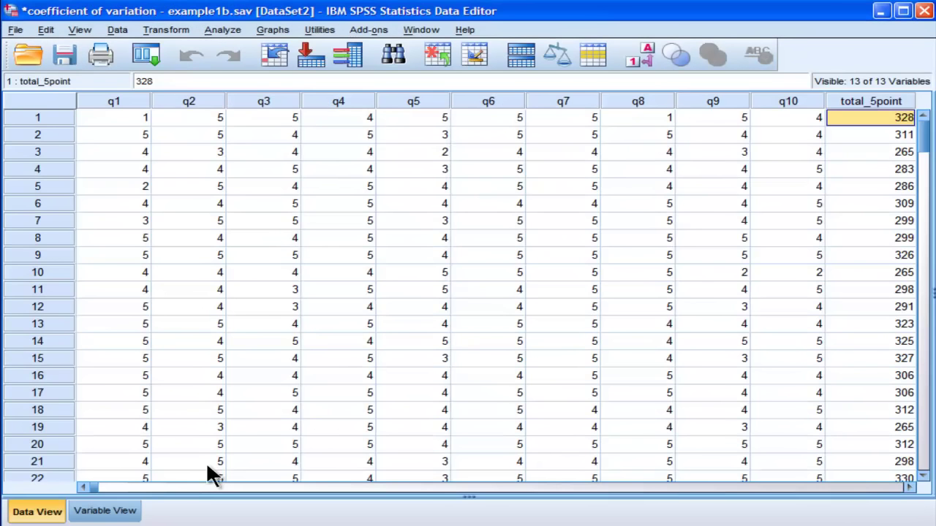
pyautogui.moveTo(95, 487); pyautogui.dragTo(470, 484)
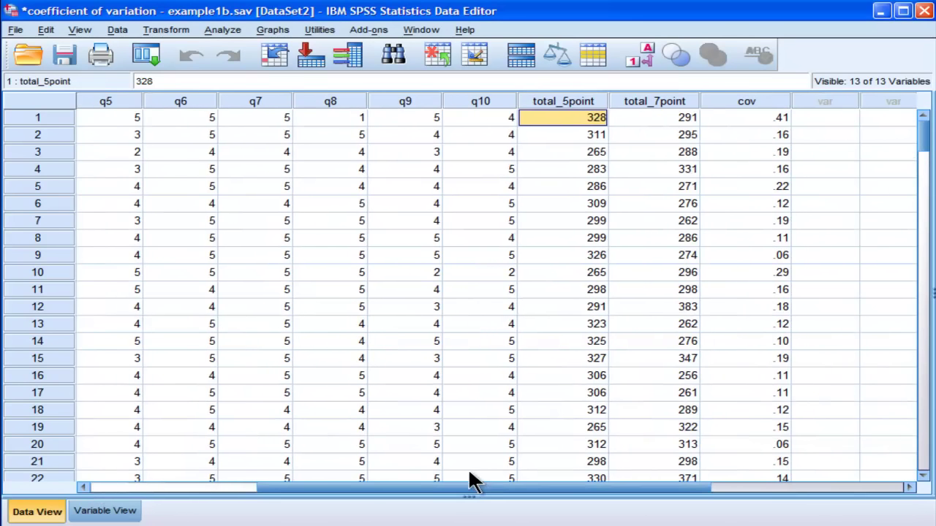
pyautogui.click(749, 121)
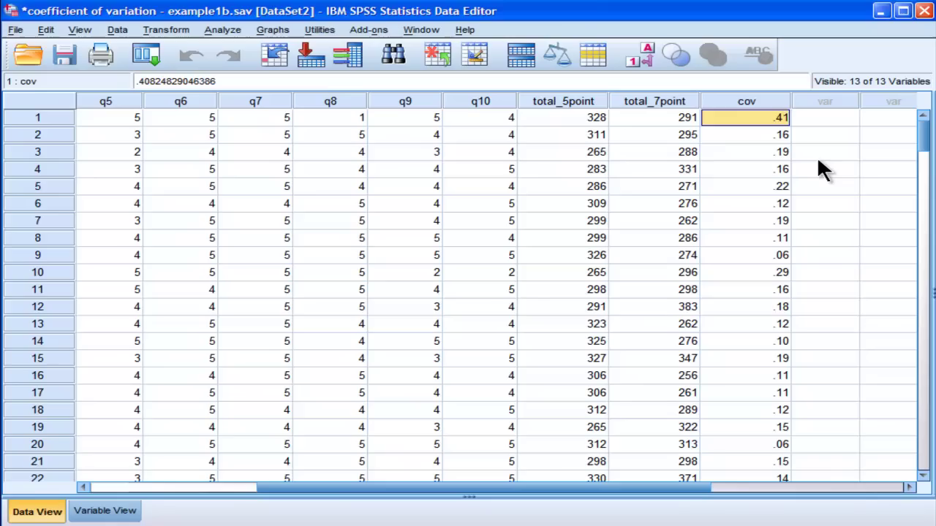
pyautogui.press('Down')
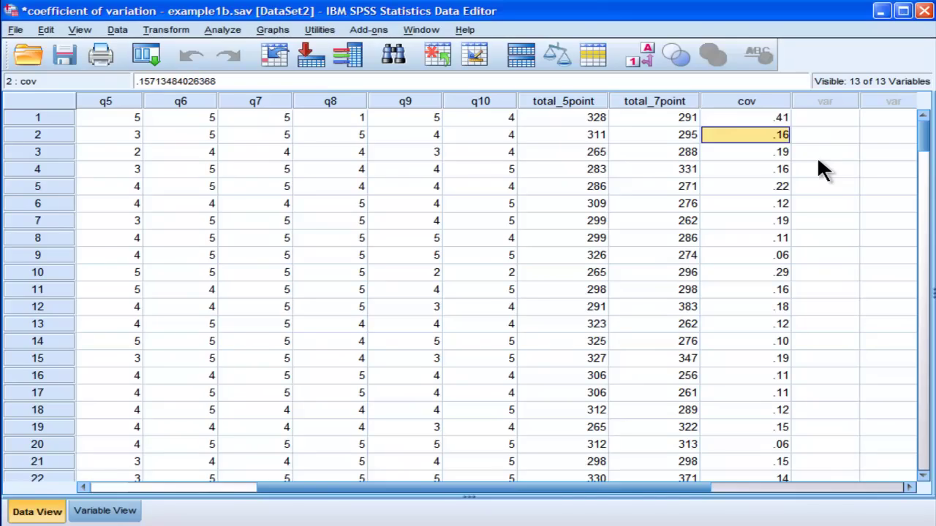
pyautogui.press('Down')
pyautogui.press('Down')
pyautogui.press('Down')
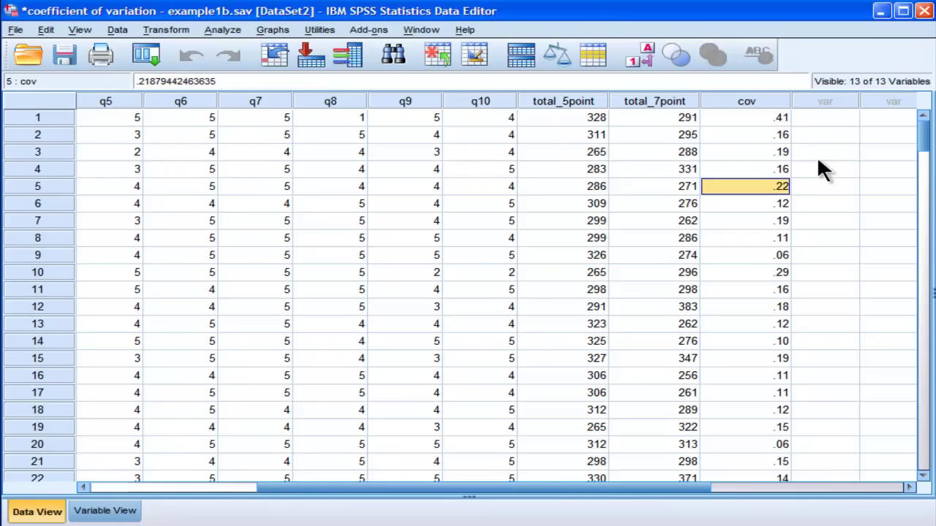
pyautogui.moveTo(922, 130)
pyautogui.mouseDown()
pyautogui.moveTo(921, 286)
pyautogui.moveTo(922, 124)
pyautogui.mouseUp()
# - Select the whole total_5point column
pyautogui.click(582, 116)
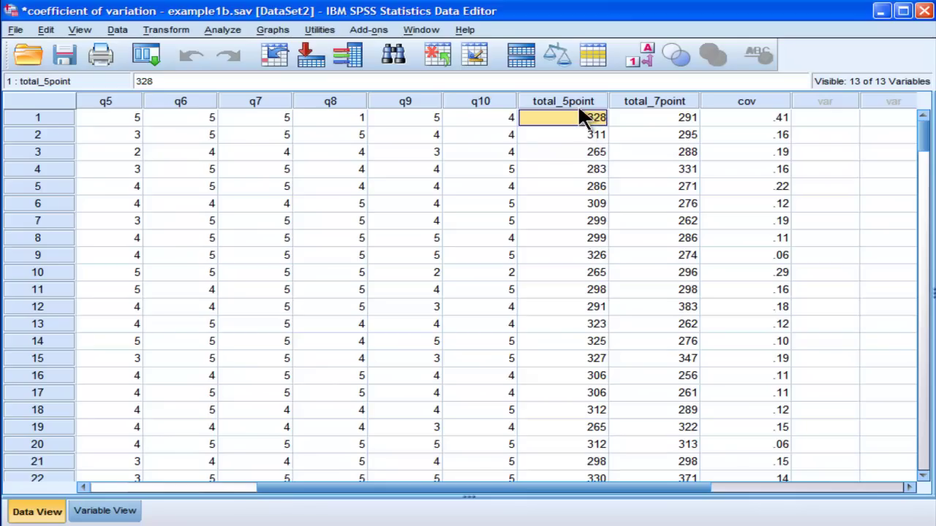
pyautogui.click(577, 101)
pyautogui.click(575, 116)
pyautogui.click(576, 101)
pyautogui.click(572, 117)
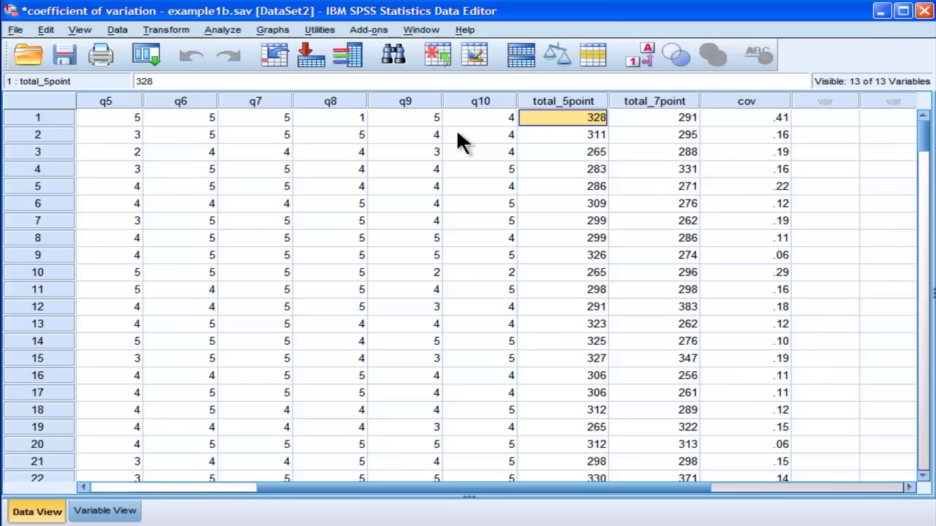
pyautogui.click(573, 101)
pyautogui.click(578, 117)
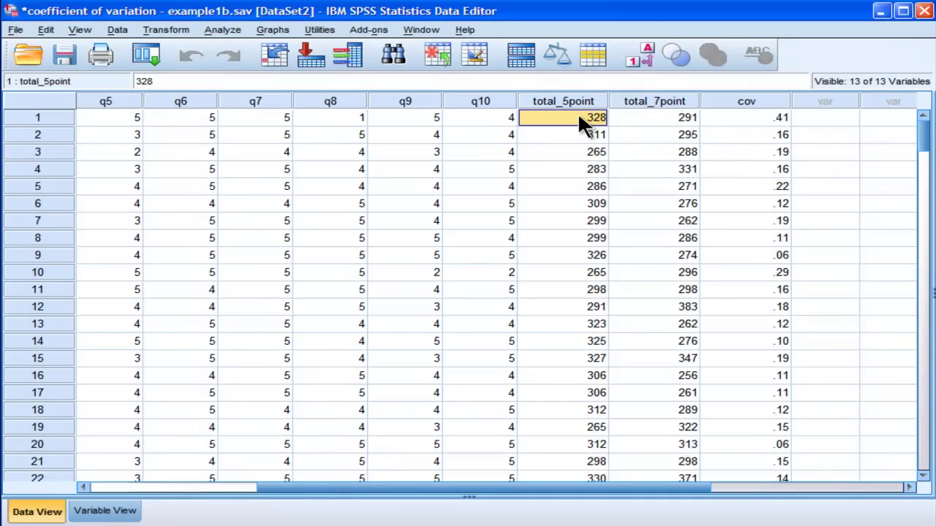
pyautogui.click(578, 102)
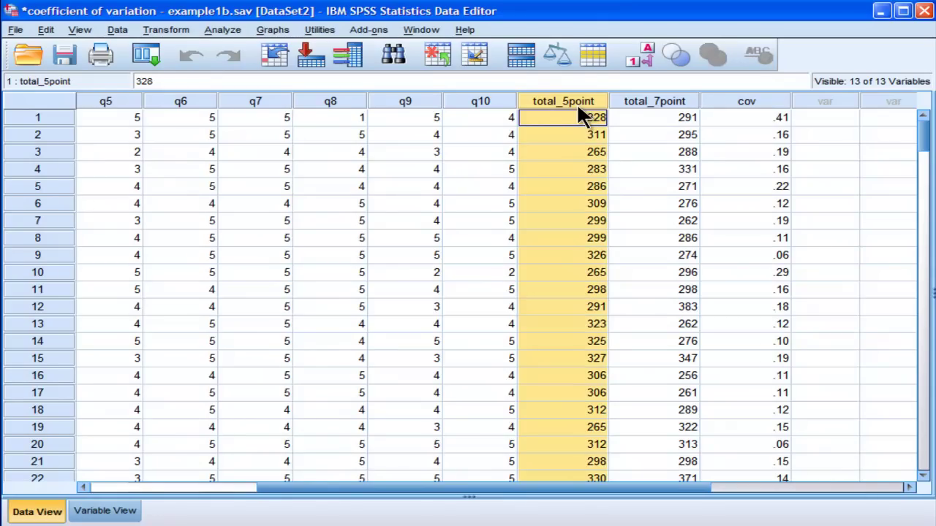
# - Select the total_7point column and bring up Analyze > Descriptive Statistics
pyautogui.click(666, 103)
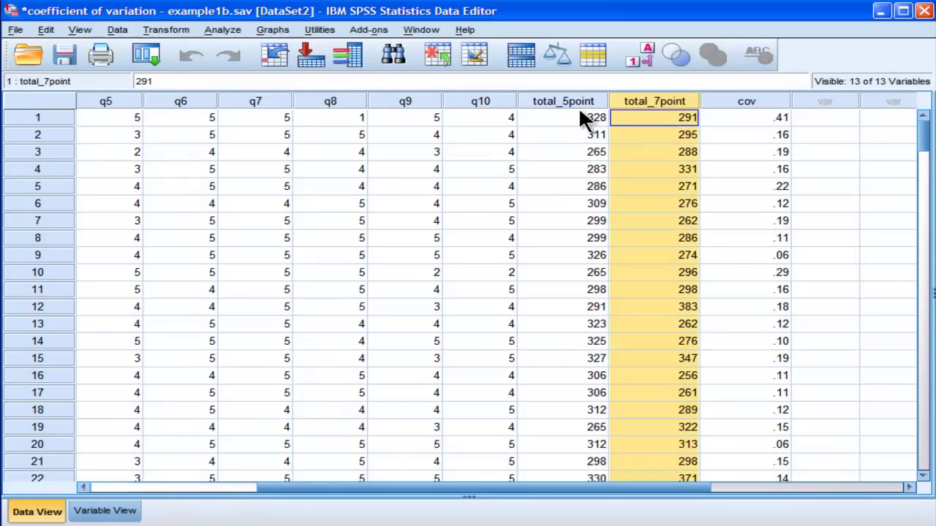
pyautogui.click(579, 111)
pyautogui.click(647, 103)
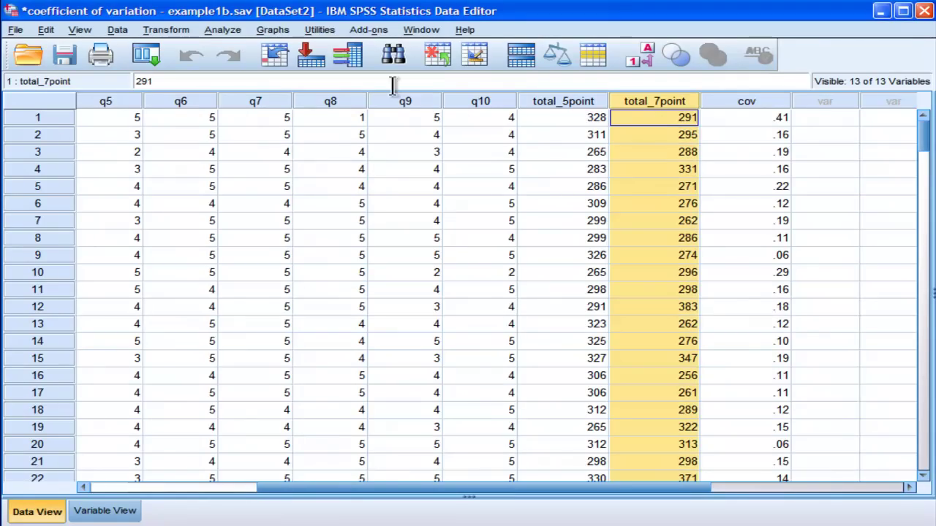
pyautogui.click(227, 29)
pyautogui.moveTo(242, 64)
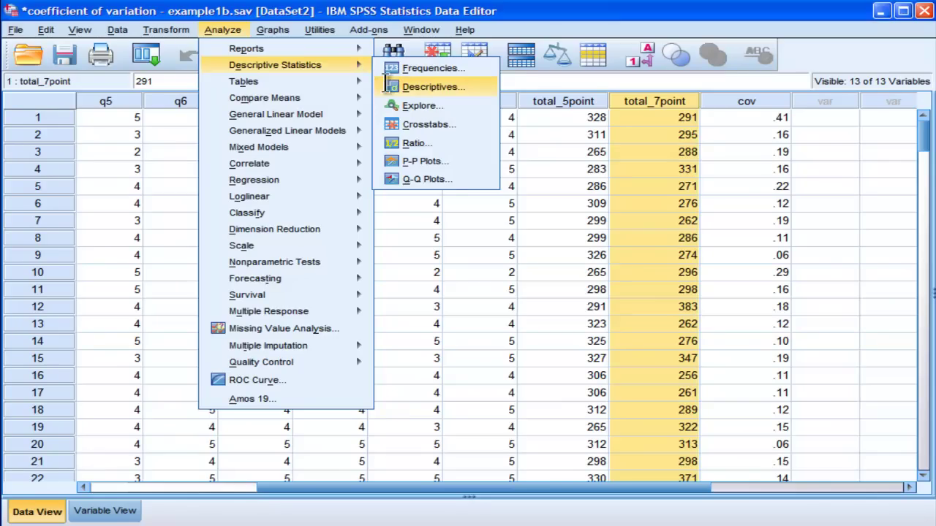
# - Set up Descriptives with total_5point and total_7point as the analysed variables
pyautogui.click(432, 86)
pyautogui.scroll(-2, 404, 249)
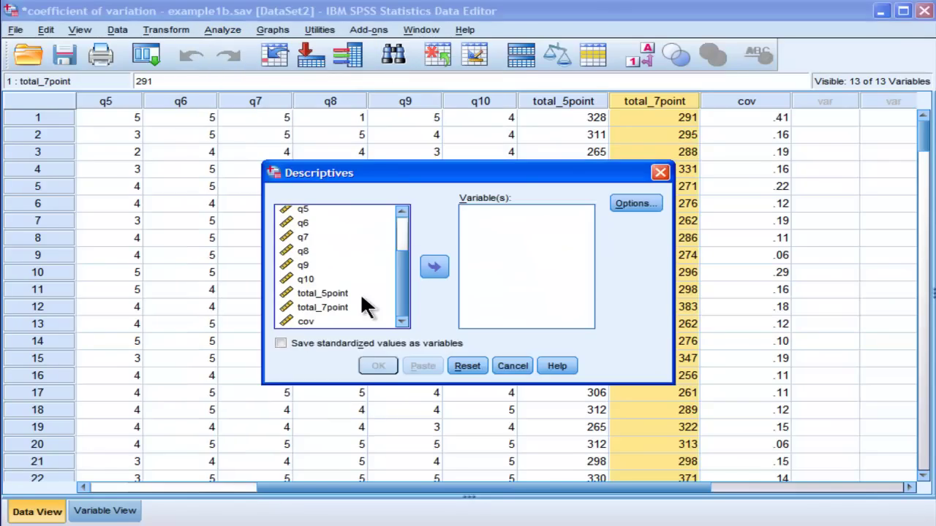
pyautogui.click(340, 294)
pyautogui.keyDown('shift'); pyautogui.click(342, 305); pyautogui.keyUp('shift')
pyautogui.click(434, 267)
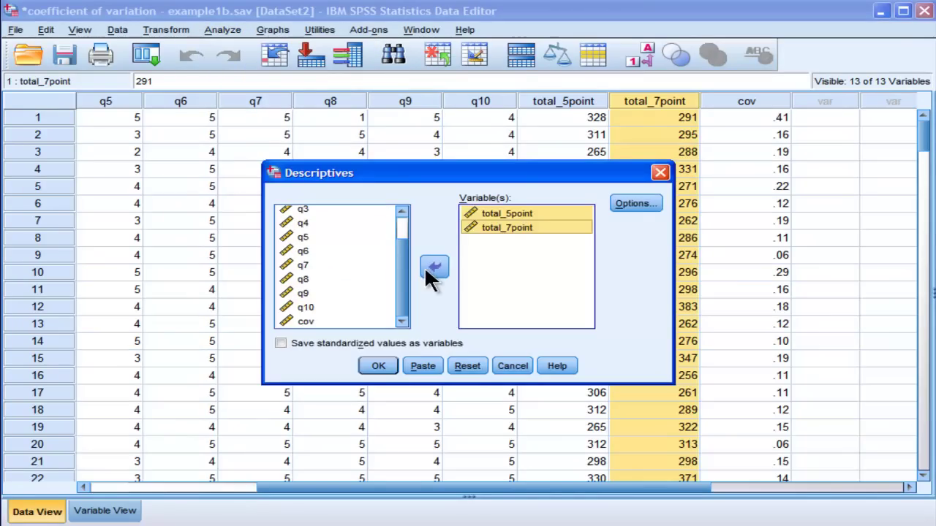
# - Exclude Minimum and Maximum, run Descriptives, then return to the Data Editor
pyautogui.click(636, 204)
pyautogui.click(483, 199)
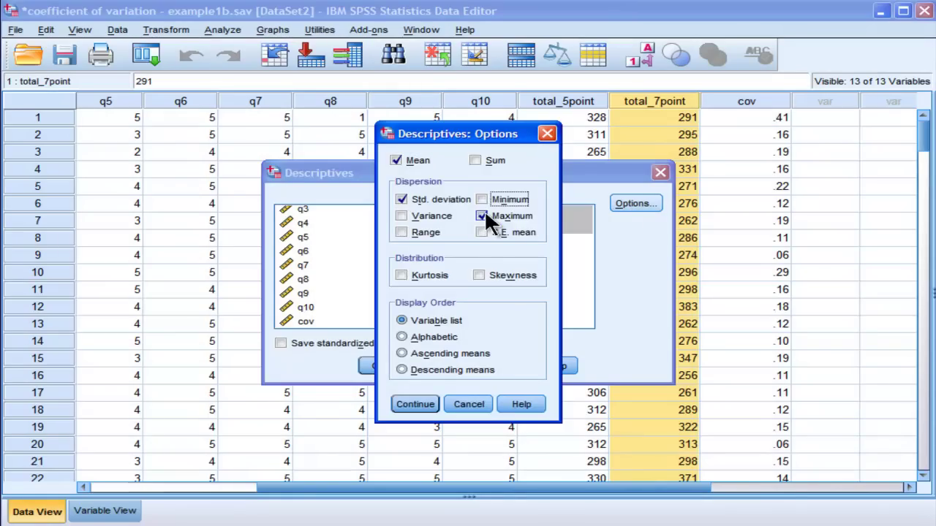
pyautogui.click(482, 215)
pyautogui.click(419, 401)
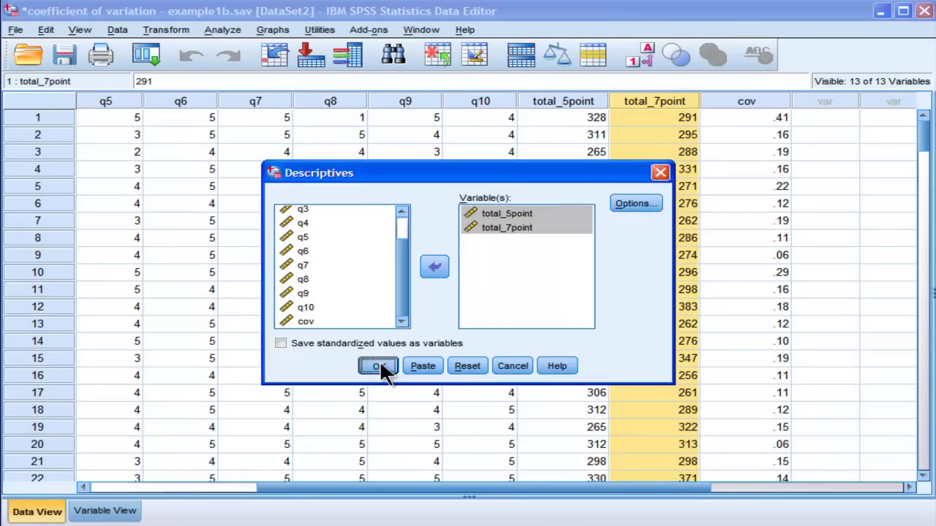
pyautogui.click(382, 365)
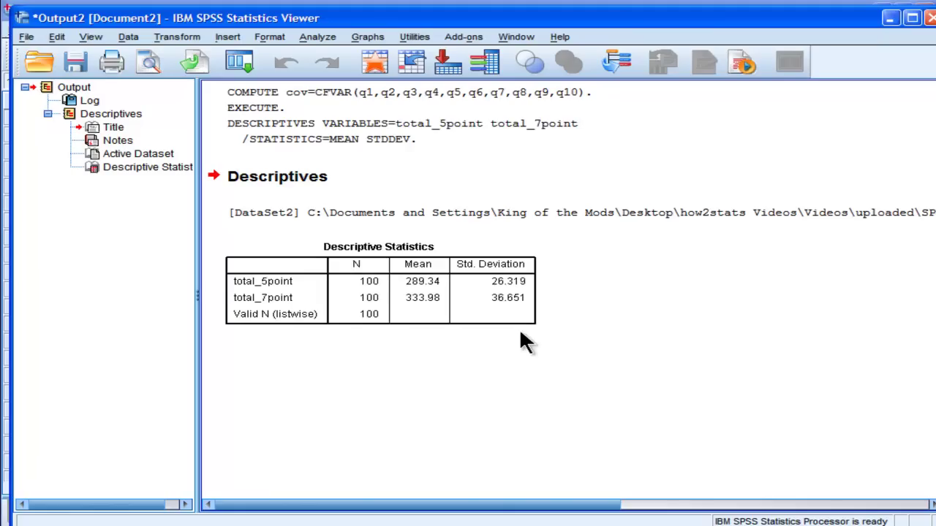
pyautogui.click(511, 316)
pyautogui.hotkey('alt', 'Tab')
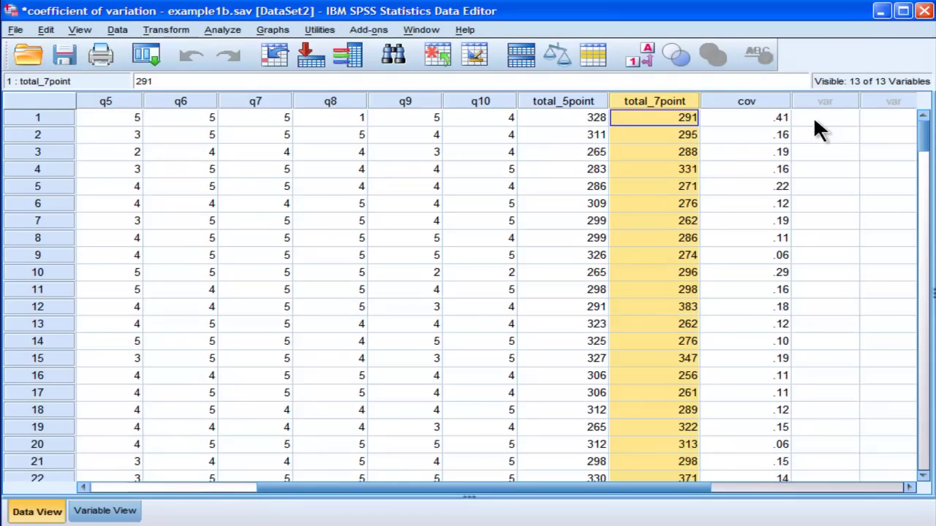
pyautogui.click(825, 117)
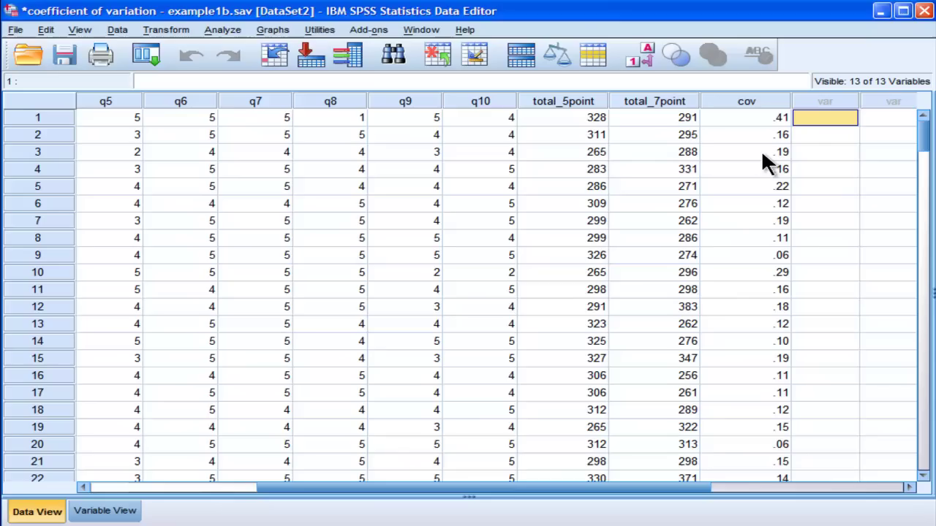
pyautogui.click(365, 29)
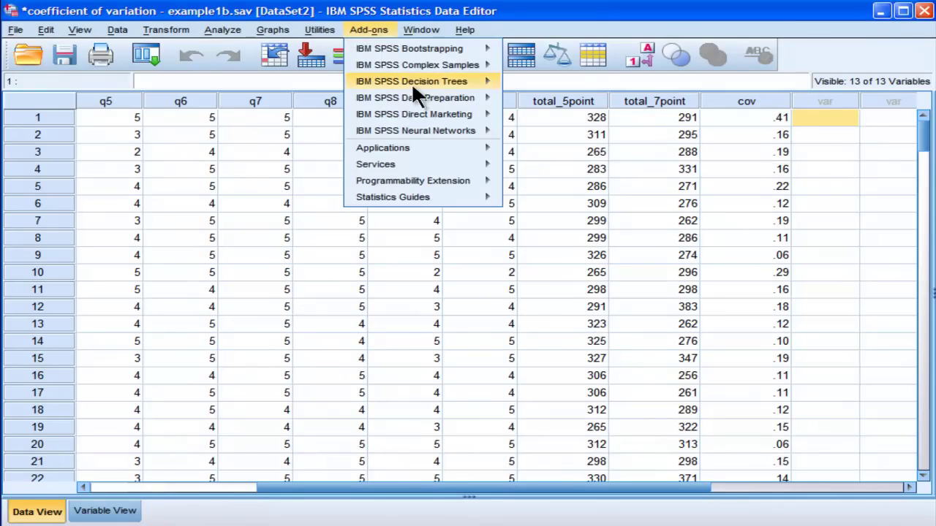
pyautogui.moveTo(438, 64)
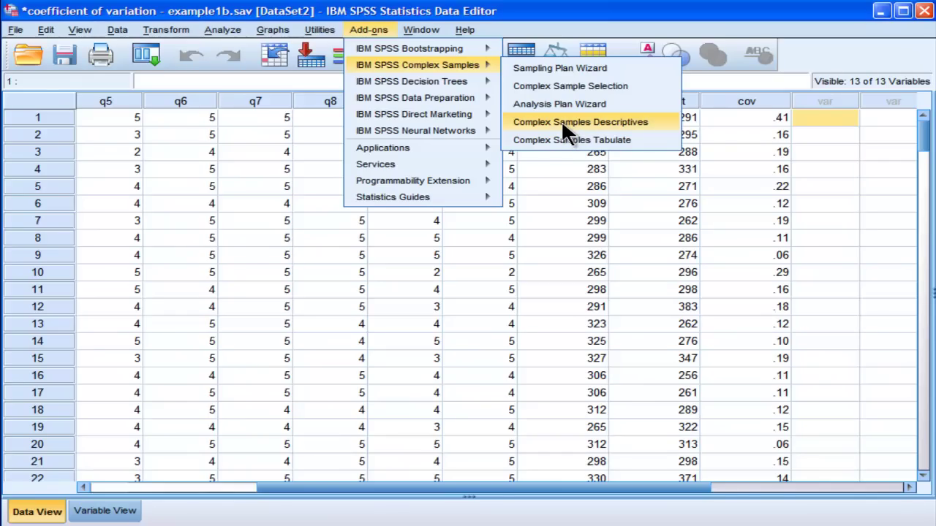
pyautogui.click(374, 29)
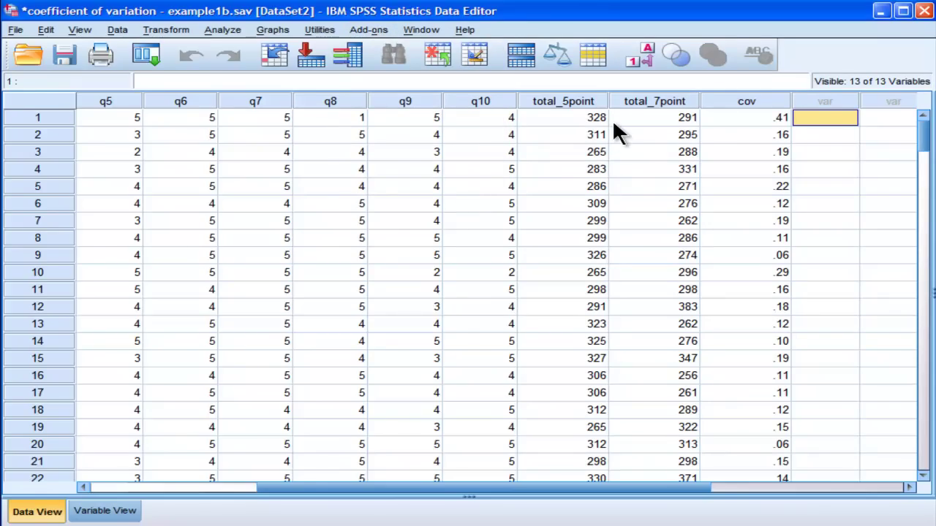
# - Select the total_5point and total_7point columns, then the first total_5point value
pyautogui.click(579, 102)
pyautogui.click(638, 101)
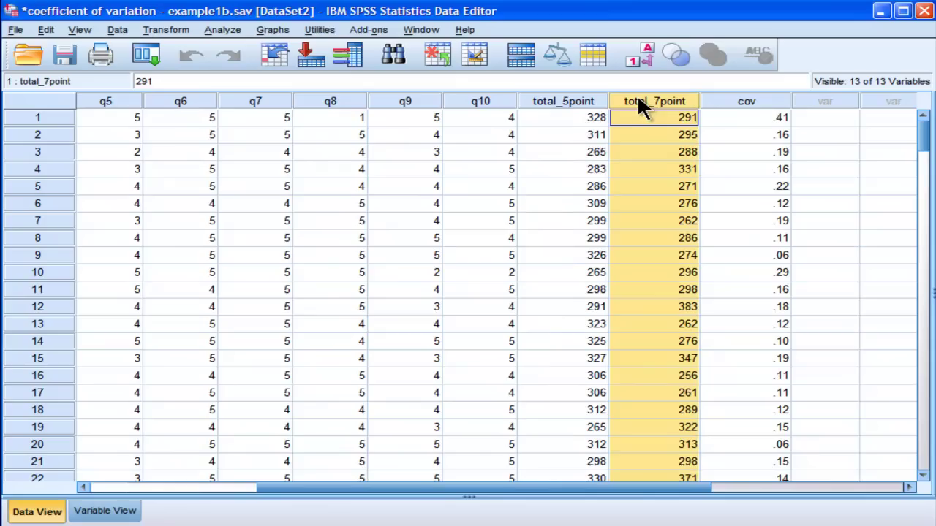
pyautogui.click(552, 122)
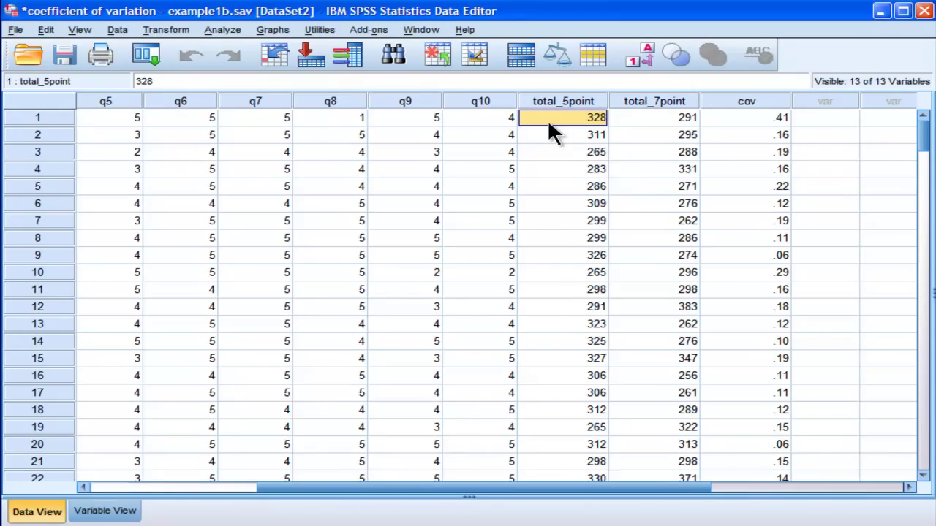
# - Compute a variable named one equal to the constant 1, replacing the CFVAR expression
pyautogui.click(166, 30)
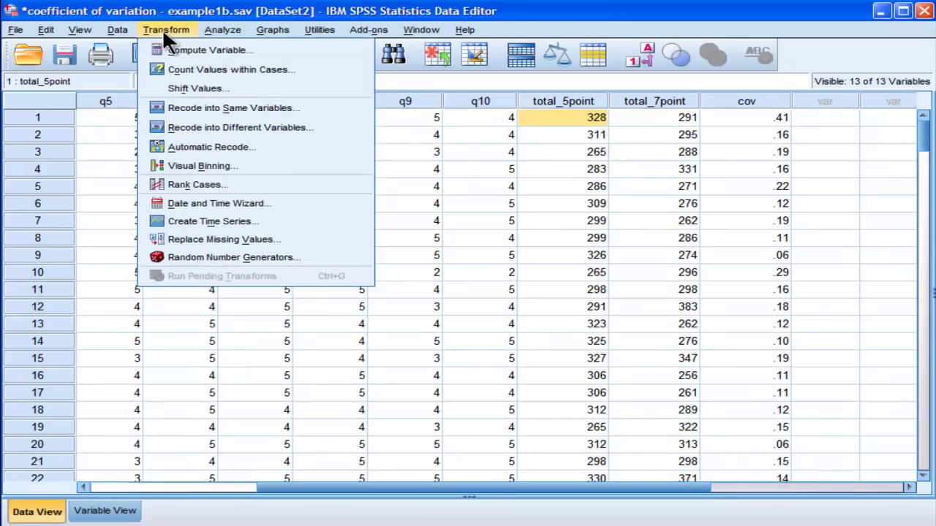
pyautogui.click(168, 46)
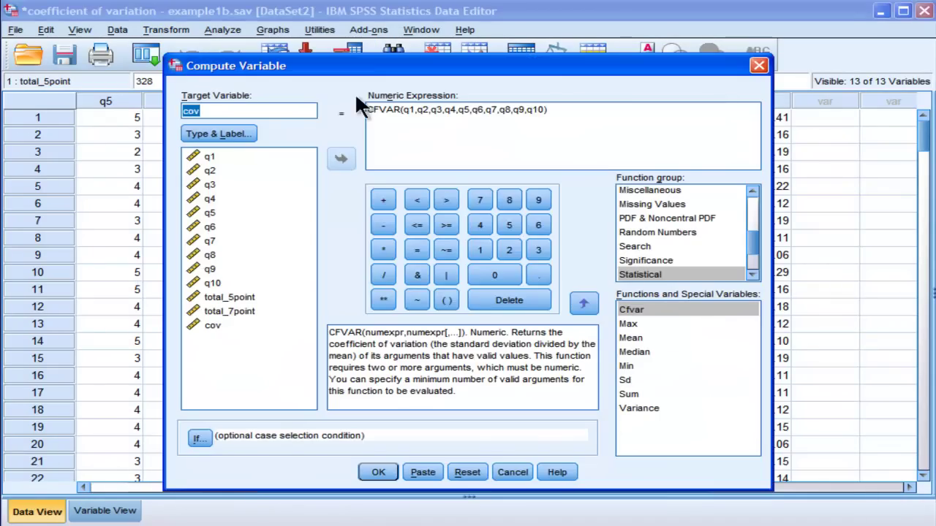
pyautogui.moveTo(595, 121); pyautogui.dragTo(248, 80)
pyautogui.press('Delete')
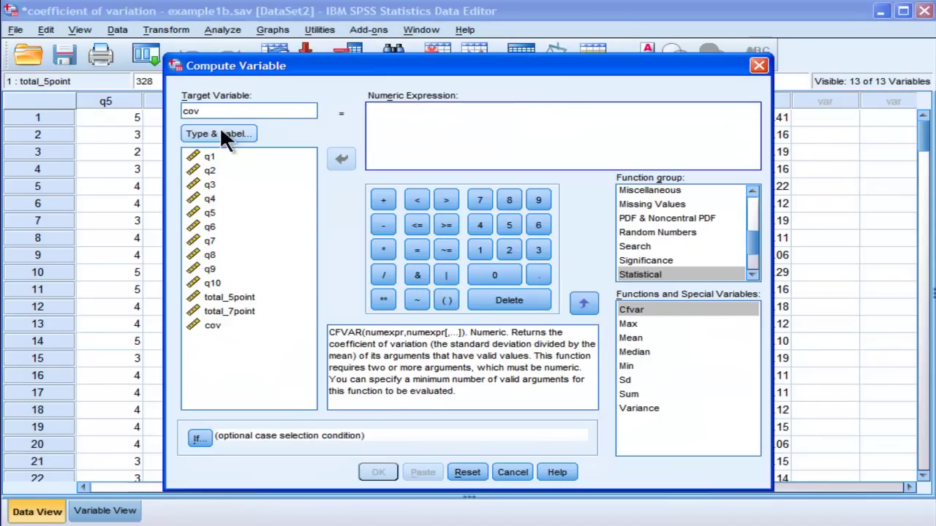
pyautogui.doubleClick(220, 111)
pyautogui.write('one')
pyautogui.click(377, 107)
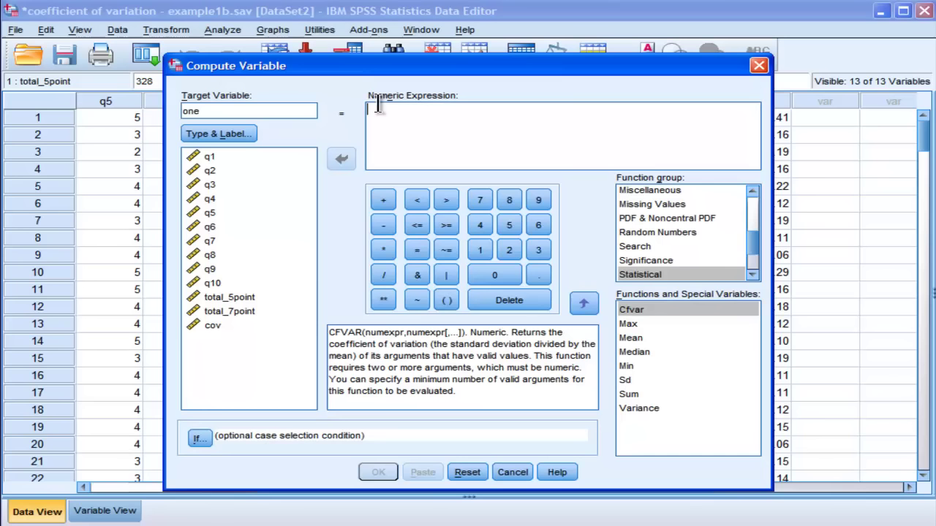
pyautogui.write('1')
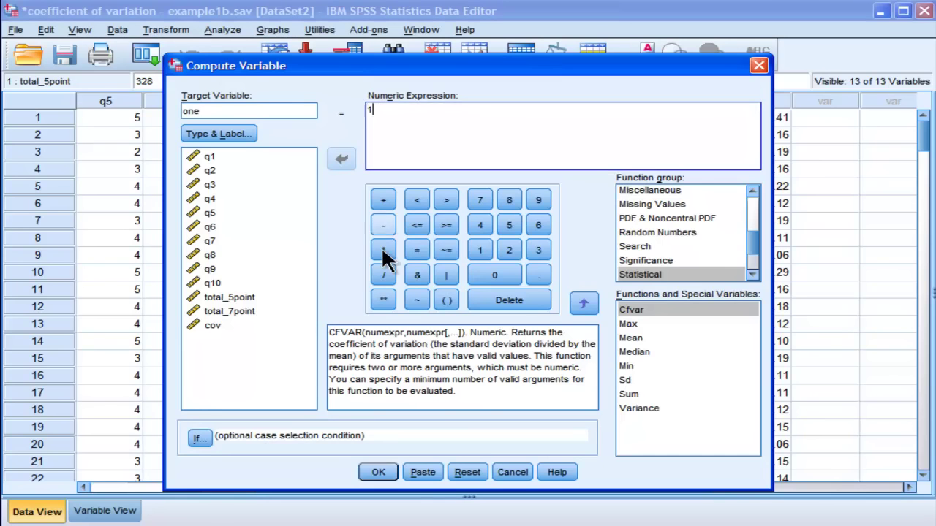
pyautogui.click(373, 471)
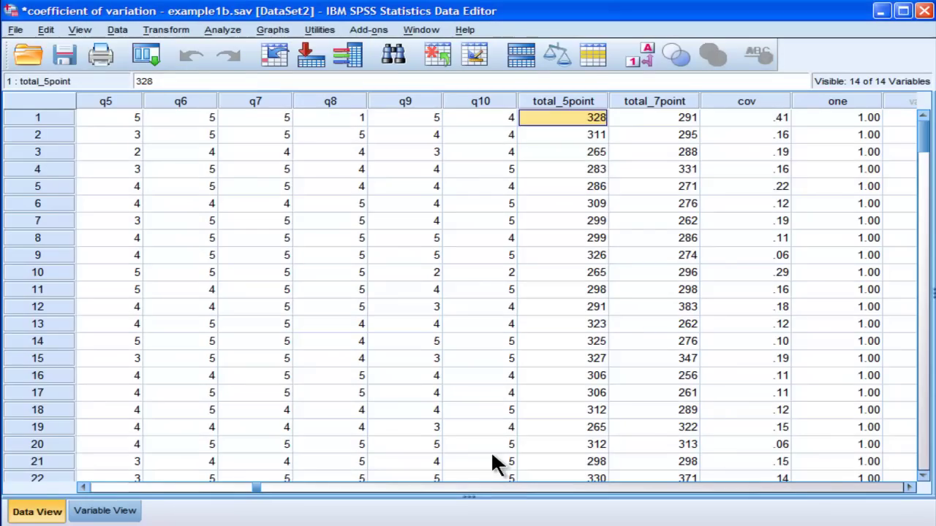
# - Scroll through the data to check the one column and the last case's cov value
pyautogui.click(905, 488)
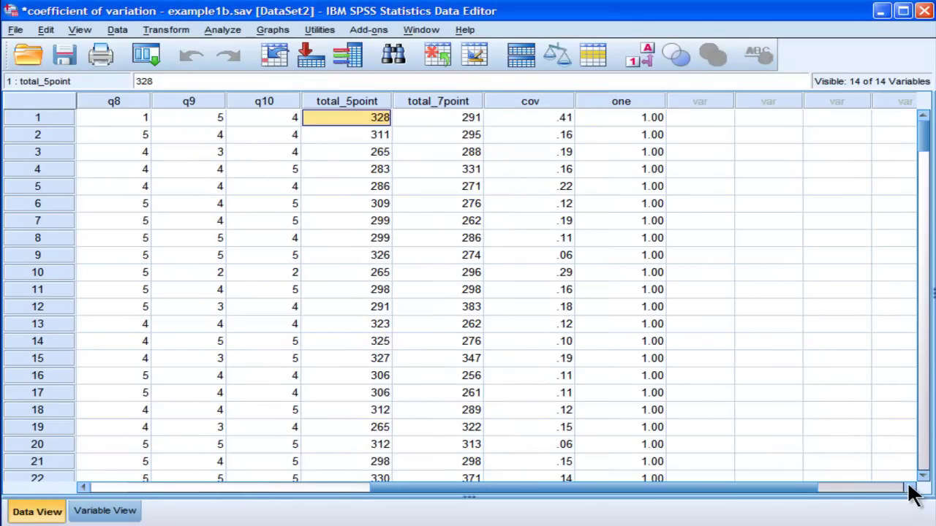
pyautogui.click(634, 118)
pyautogui.moveTo(922, 137); pyautogui.dragTo(894, 257)
pyautogui.click(552, 329)
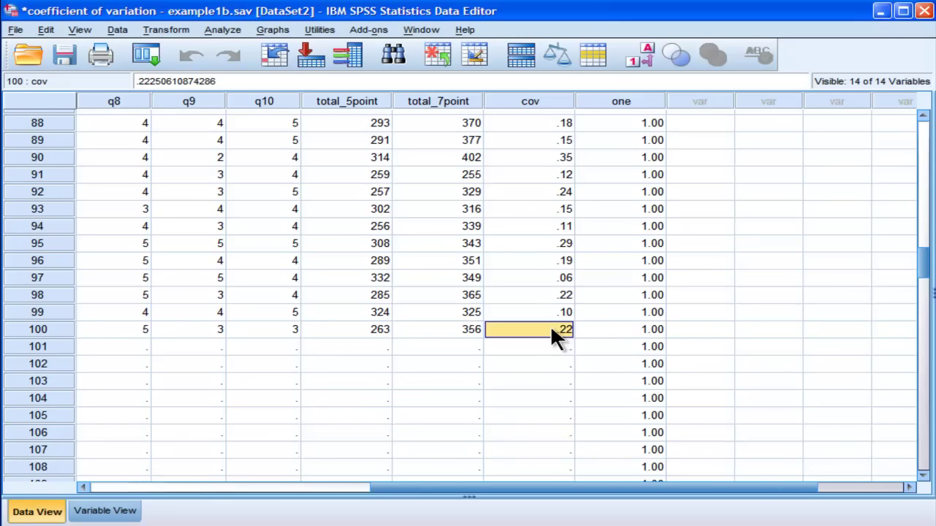
pyautogui.moveTo(927, 271); pyautogui.dragTo(911, 138)
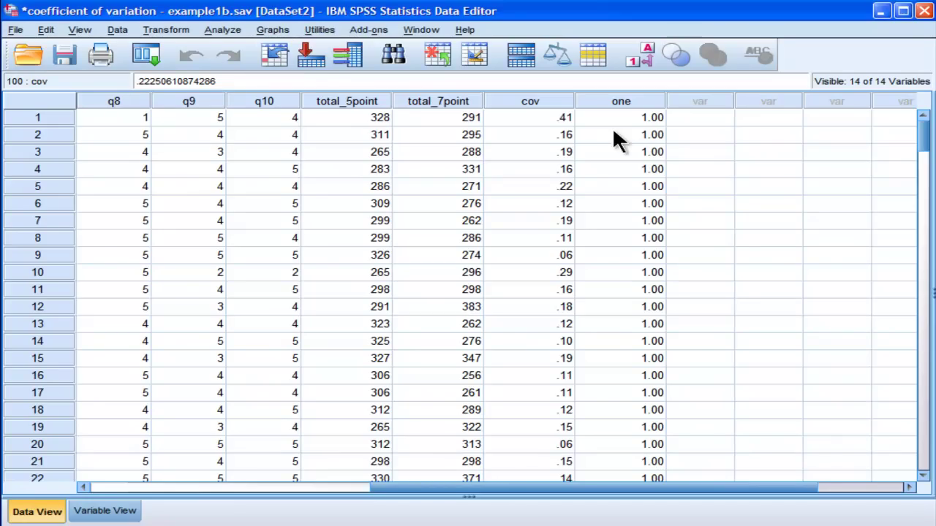
# - Open the Ratio Statistics dialog from Analyze > Descriptive Statistics > Ratio
pyautogui.click(239, 29)
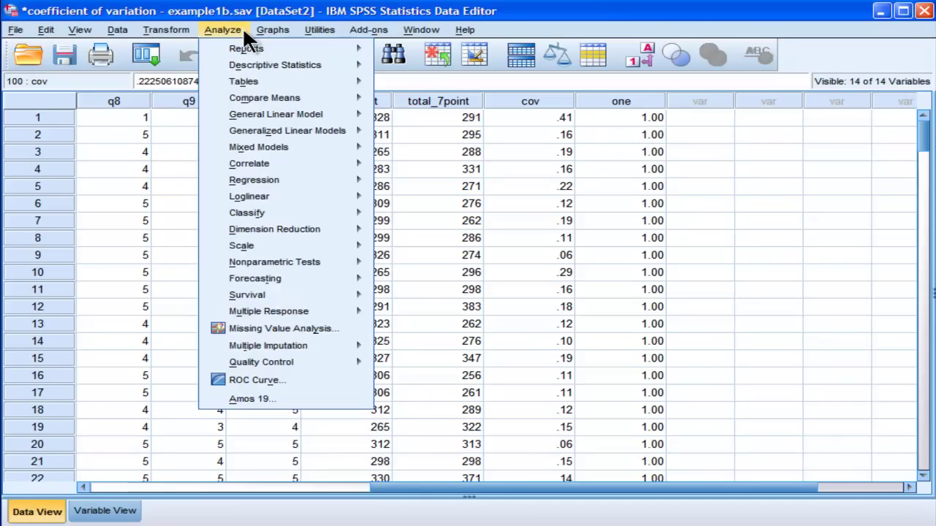
pyautogui.moveTo(310, 63)
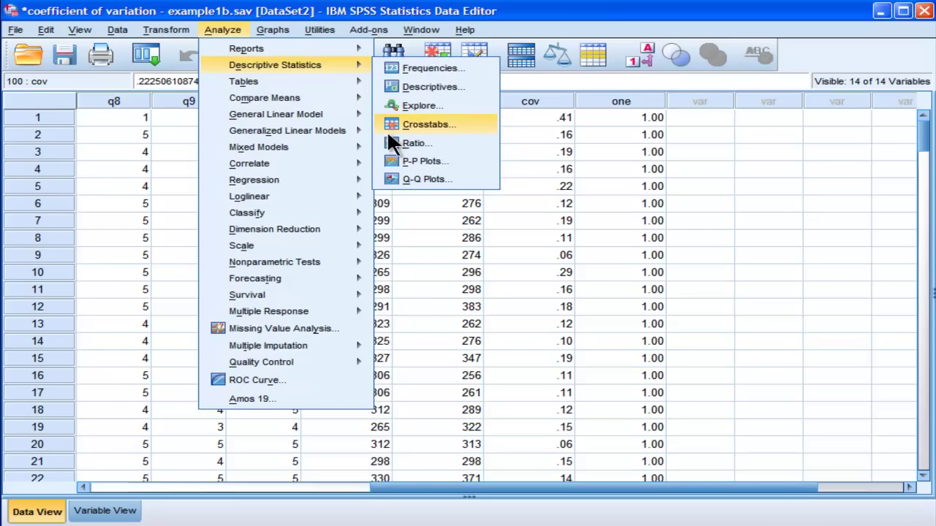
pyautogui.click(411, 142)
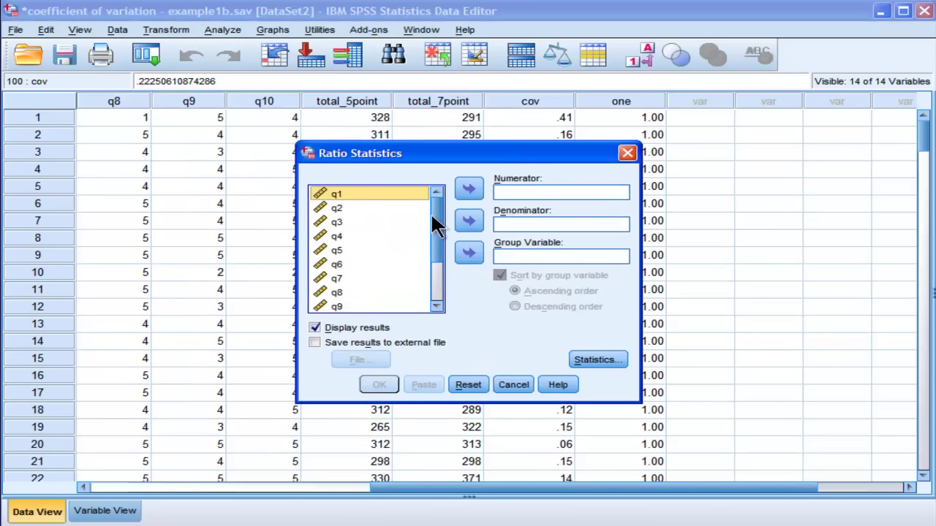